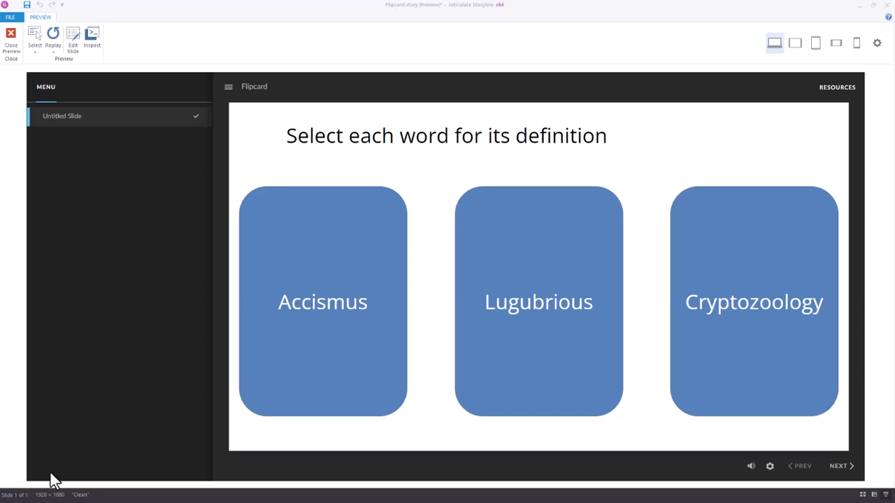
# Test the Accismus, Lugubrious and Cryptozoology cards in the preview by flipping them, including Cryptozoology back to its word, and close the preview
pyautogui.click(374, 386)
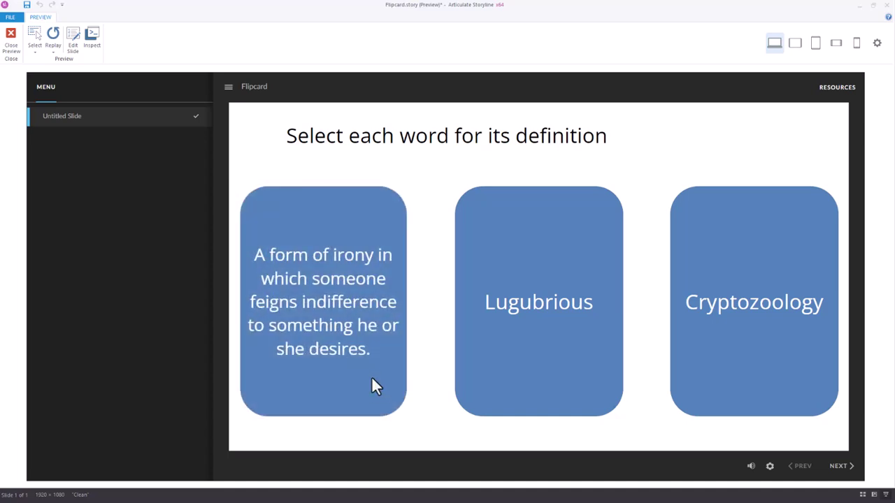
pyautogui.click(608, 388)
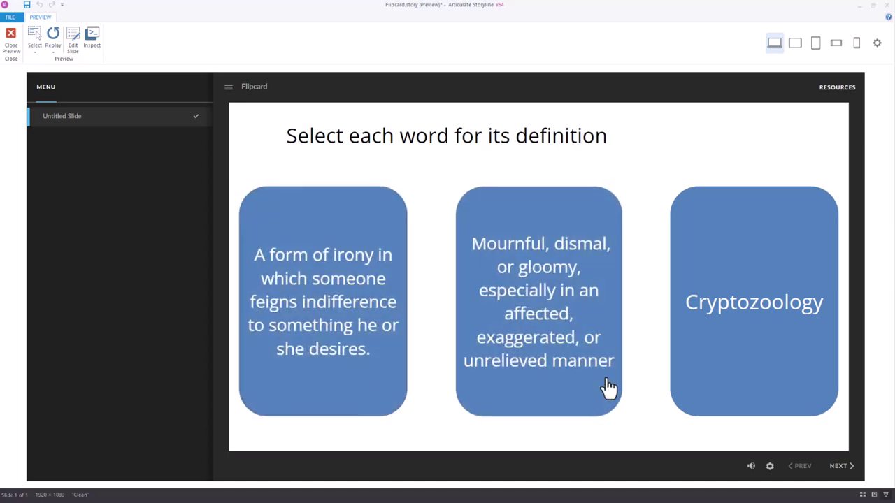
pyautogui.click(679, 396)
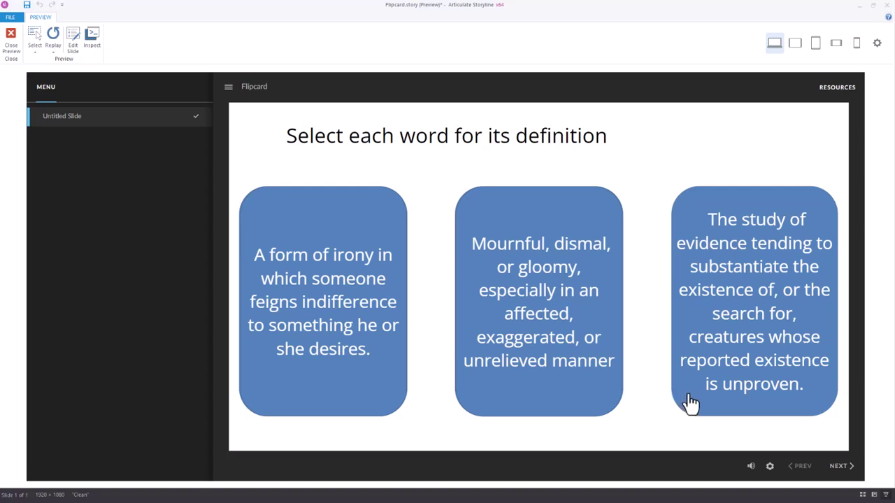
pyautogui.click(690, 403)
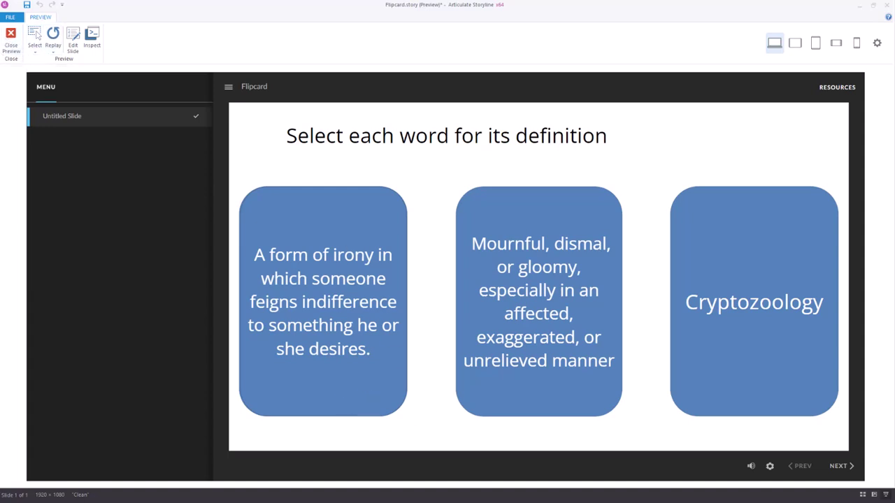
pyautogui.press('Escape')
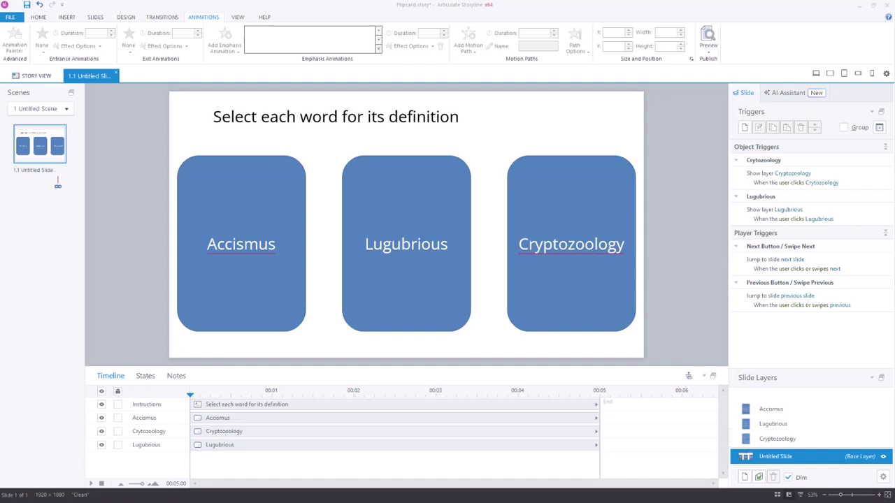
# Examine how the finished Lugubrious layer's Result group, animations and word shapes are arranged on its timeline
pyautogui.click(774, 427)
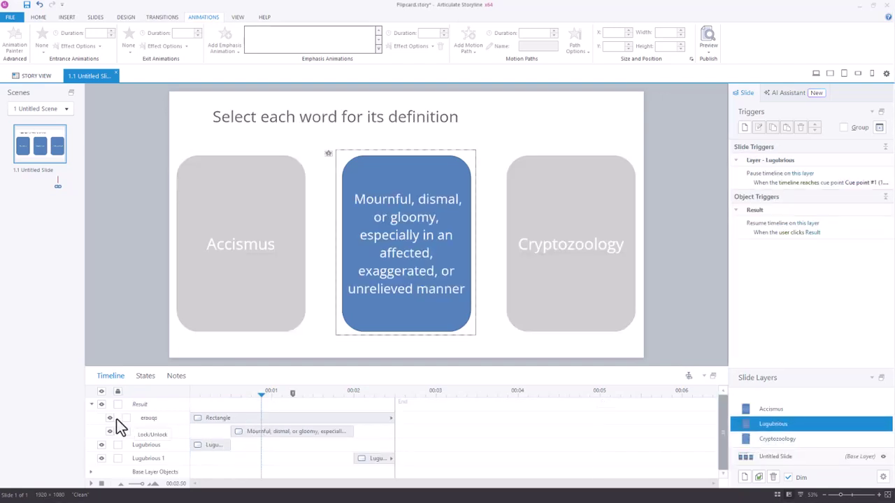
pyautogui.click(91, 404)
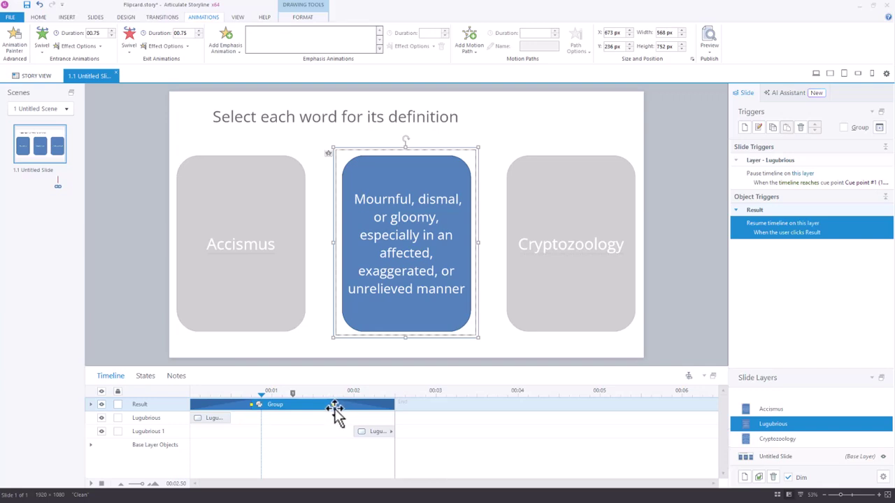
# Add a Swivel exit animation to the definition card group on the Accismus layer
pyautogui.click(770, 409)
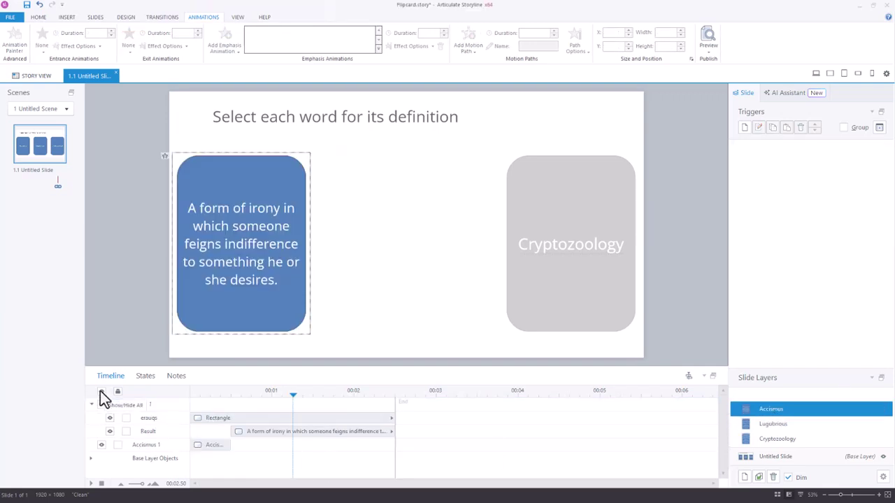
pyautogui.click(91, 405)
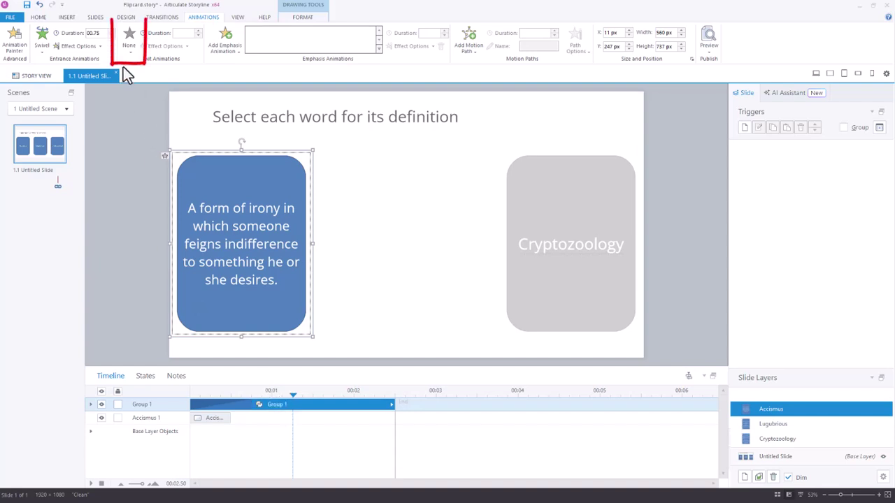
pyautogui.click(130, 42)
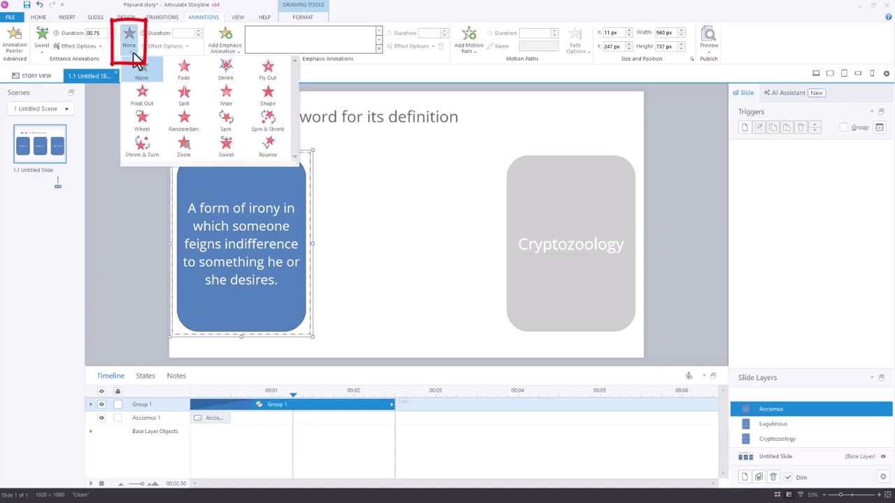
pyautogui.click(227, 146)
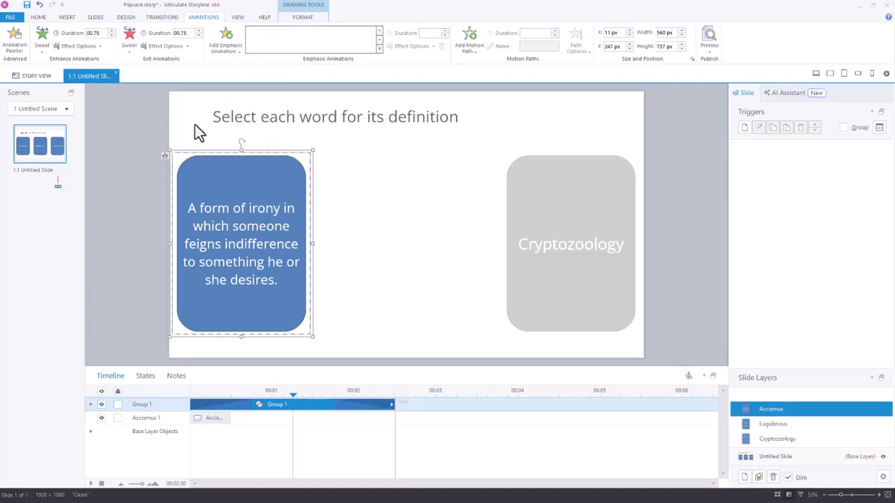
# Shorten the Result definition shape inside the Accismus group to end at 2 seconds, and add a cue point at 1.26 seconds
pyautogui.click(90, 407)
pyautogui.moveTo(207, 433)
pyautogui.mouseDown()
pyautogui.moveTo(200, 425)
pyautogui.moveTo(219, 423)
pyautogui.mouseUp()
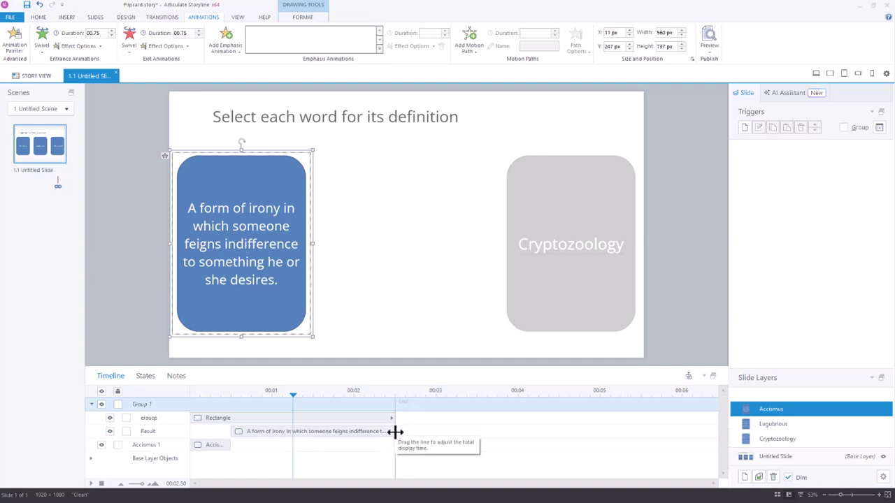
pyautogui.moveTo(396, 432); pyautogui.dragTo(355, 433)
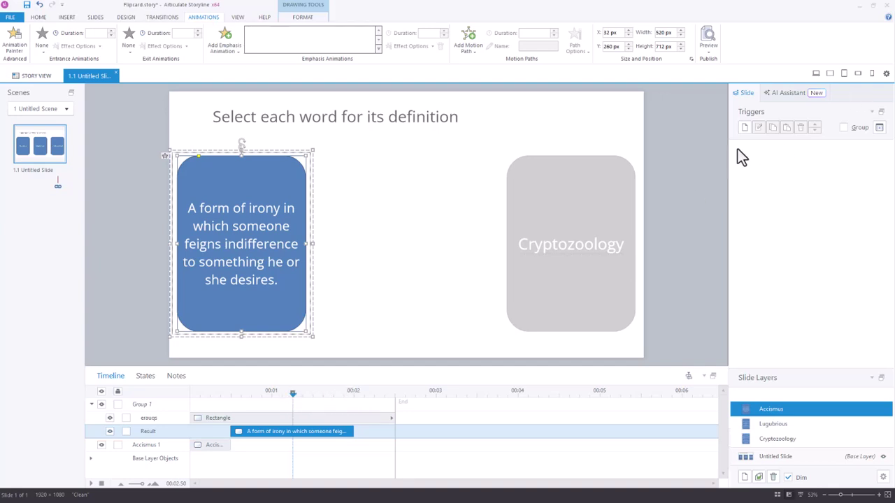
# Create a trigger that pauses the timeline on this layer when the timeline reaches Cue point #1
pyautogui.click(743, 129)
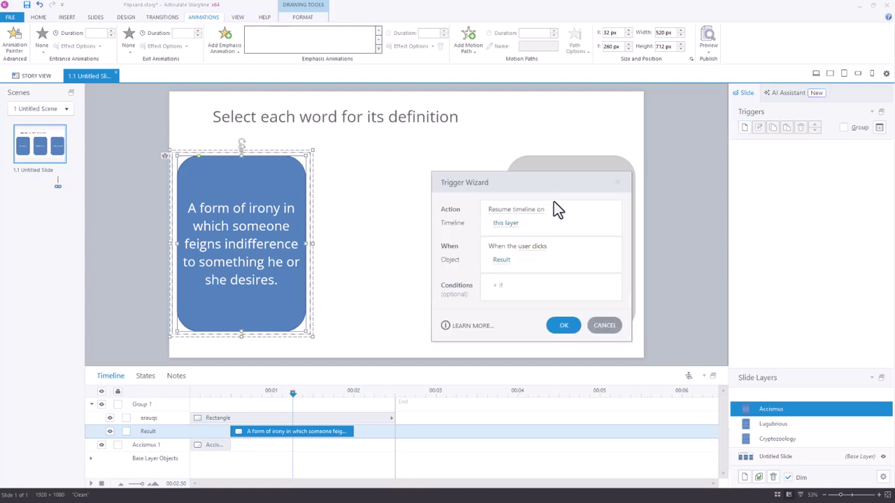
pyautogui.click(535, 218)
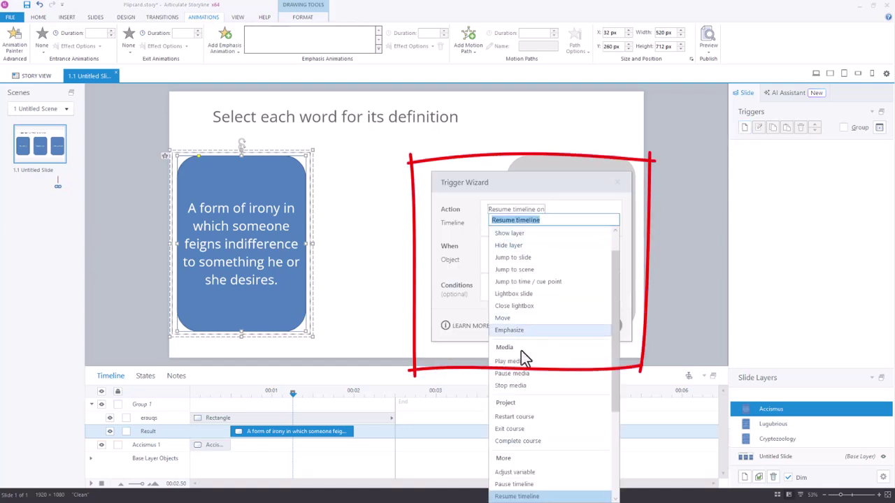
pyautogui.click(524, 485)
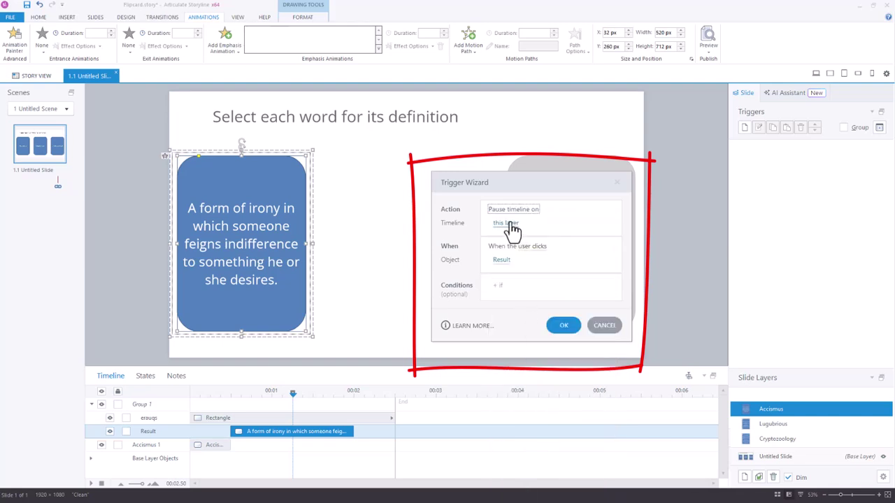
pyautogui.click(535, 255)
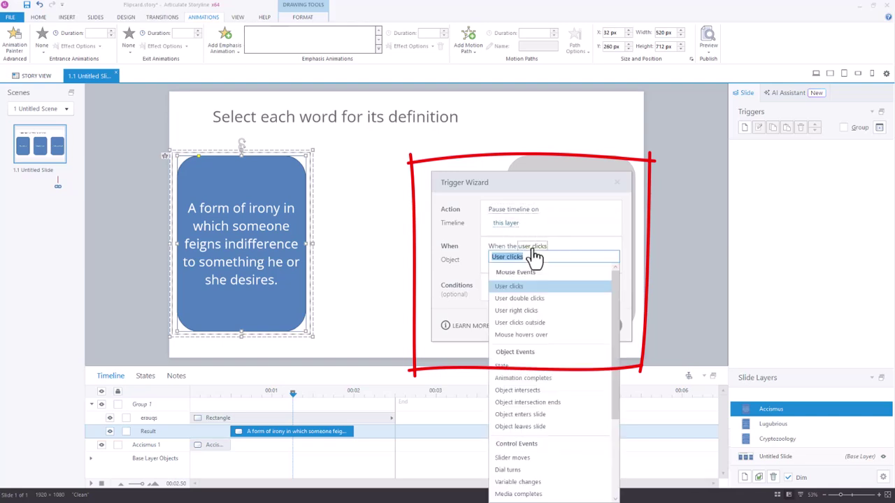
pyautogui.scroll(-3, 543, 424)
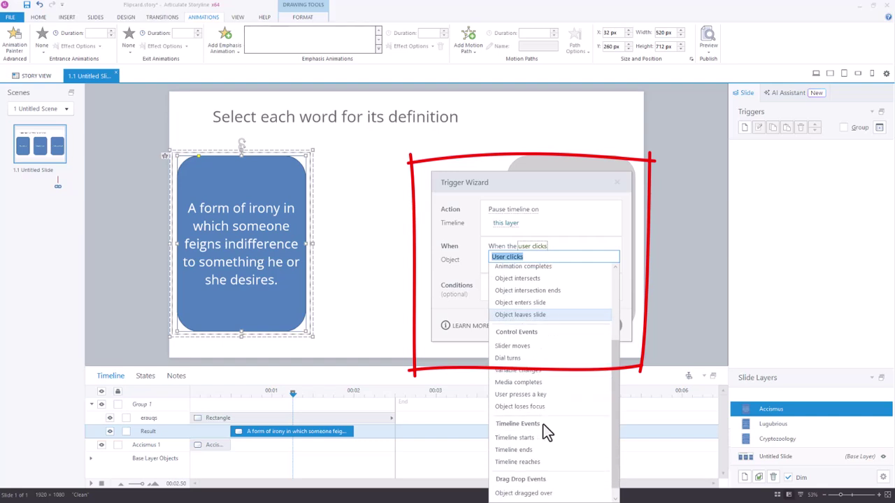
pyautogui.click(533, 466)
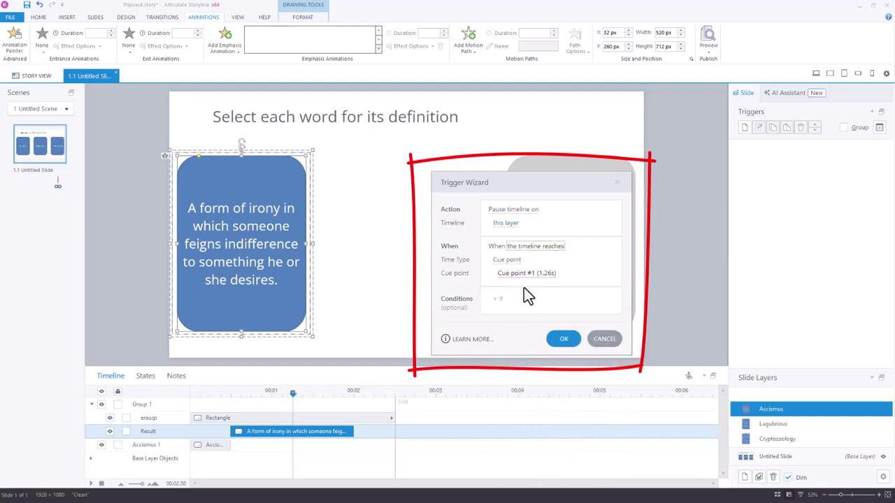
pyautogui.click(562, 340)
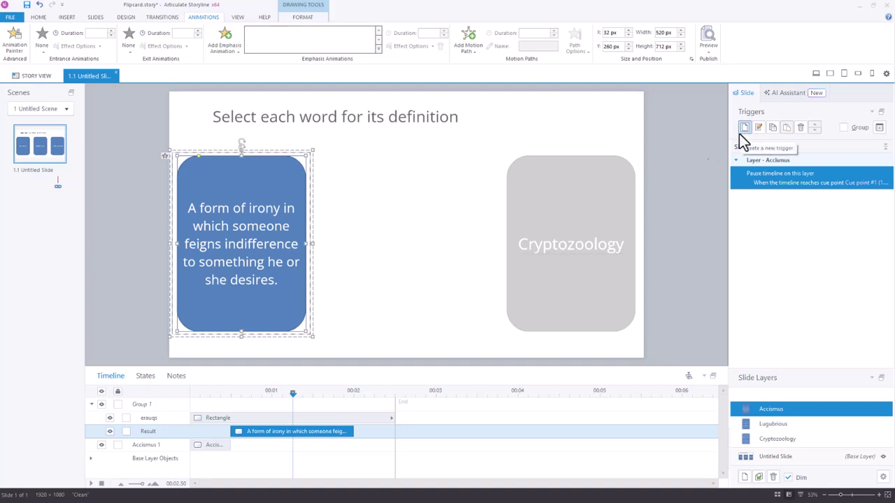
# Create a trigger that resumes the timeline on this layer when the user clicks Group 1
pyautogui.click(91, 405)
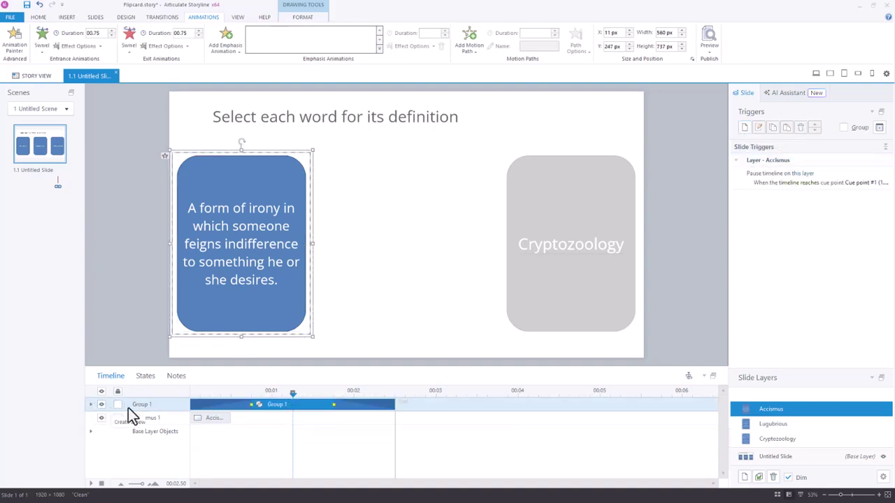
pyautogui.click(743, 129)
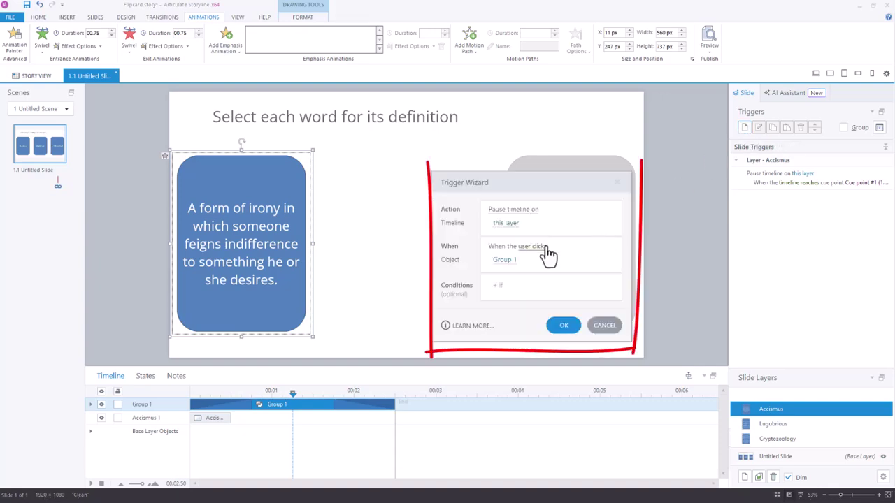
pyautogui.click(515, 219)
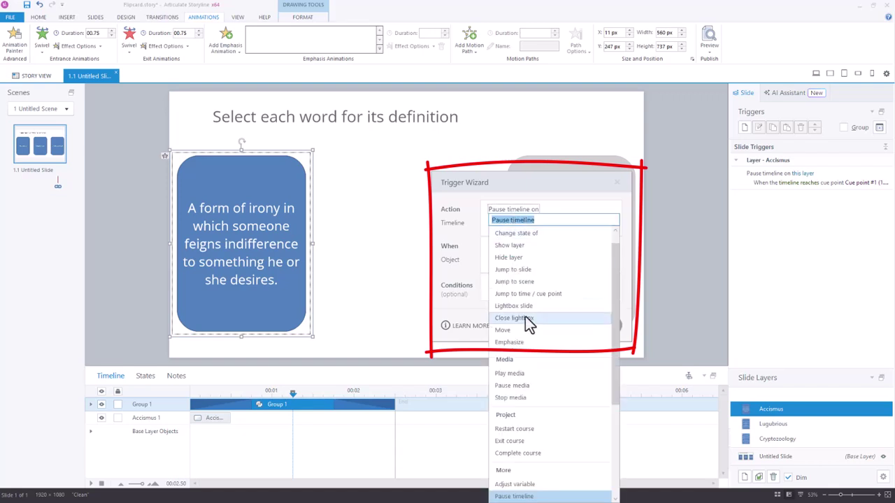
pyautogui.scroll(-3, 527, 384)
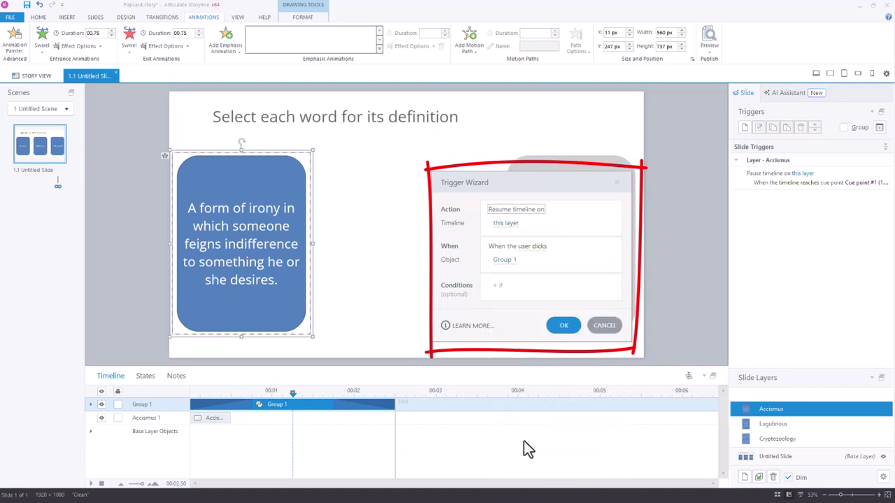
pyautogui.click(523, 441)
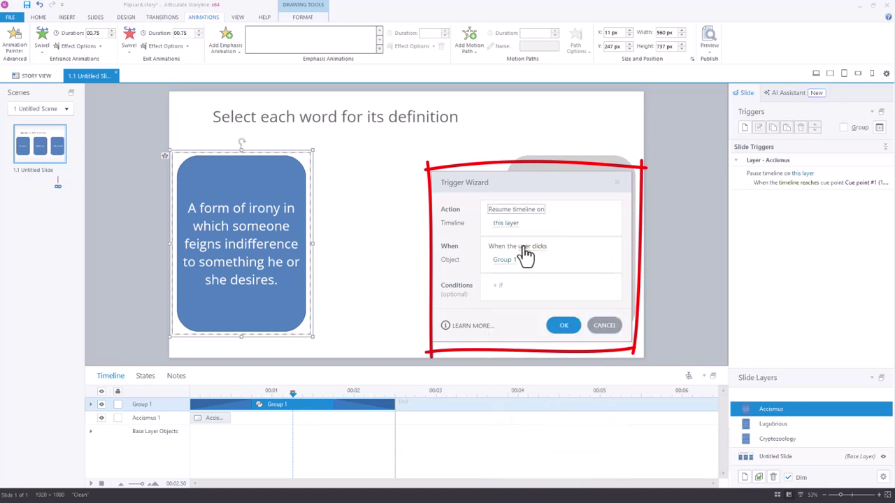
pyautogui.click(561, 326)
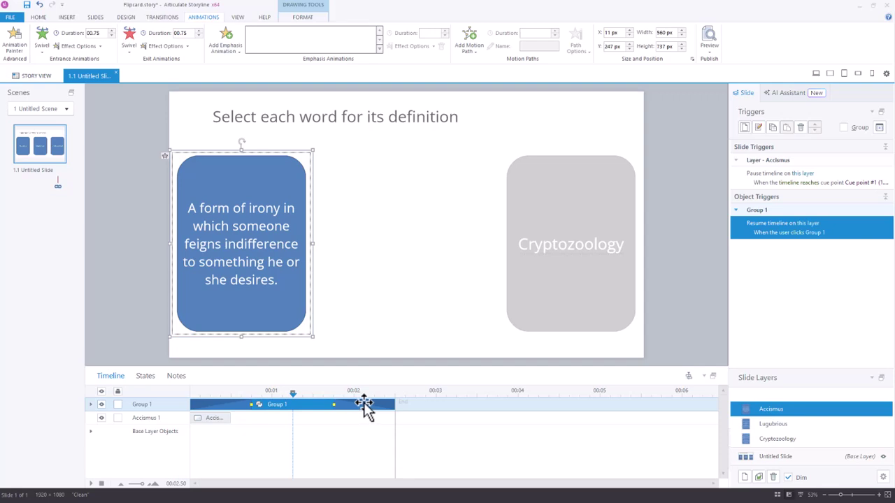
# Review the visibility and behavior settings in the Accismus layer's properties
pyautogui.click(882, 477)
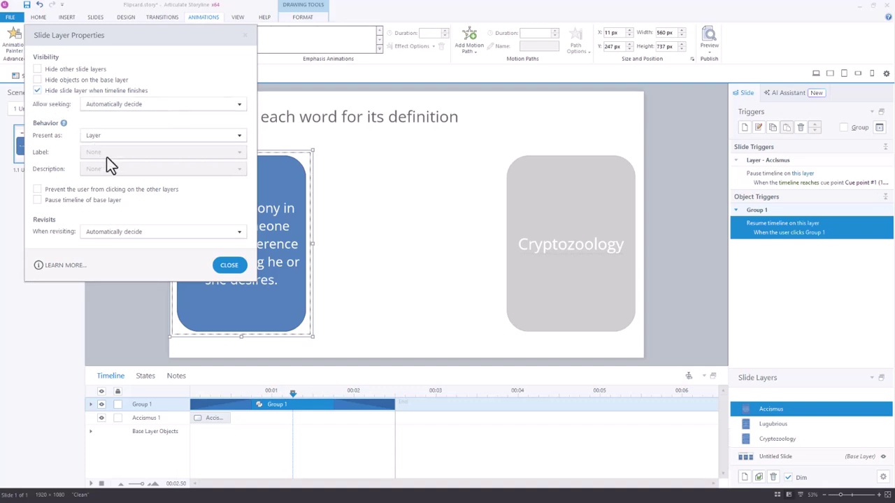
pyautogui.click(230, 266)
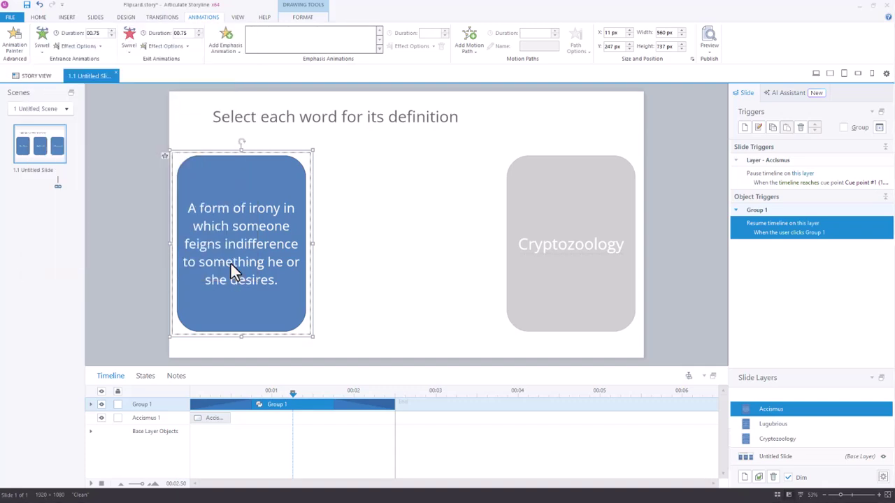
# Duplicate the Accismus 1 word shape in the exact same slide location and move the copy below it in the timeline order
pyautogui.click(219, 419)
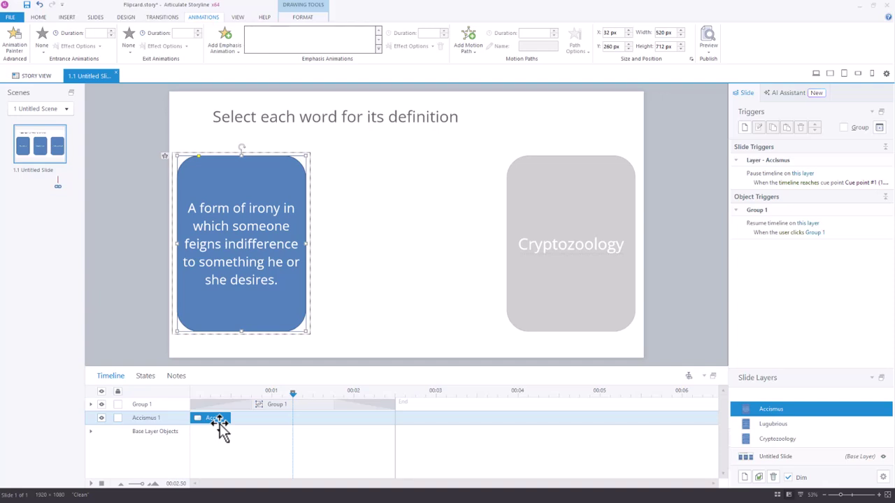
pyautogui.click(149, 323)
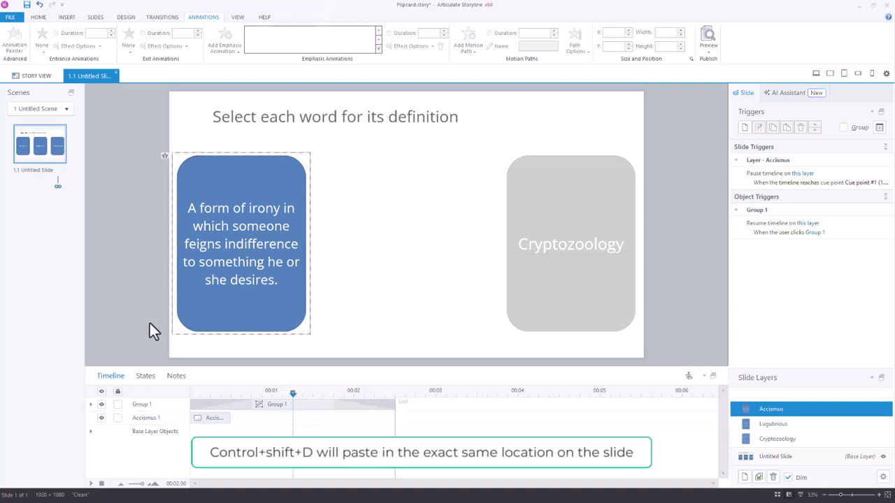
pyautogui.hotkey('ctrl', 'shift', 'd')
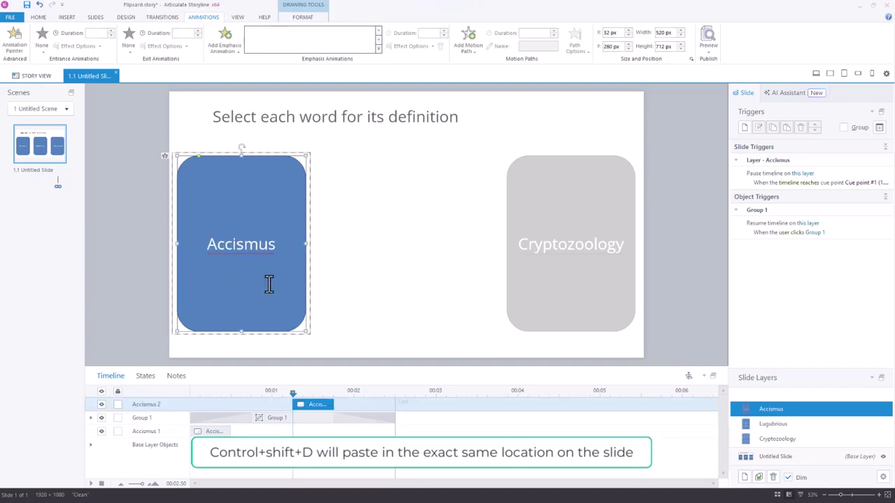
pyautogui.moveTo(320, 405); pyautogui.dragTo(325, 430)
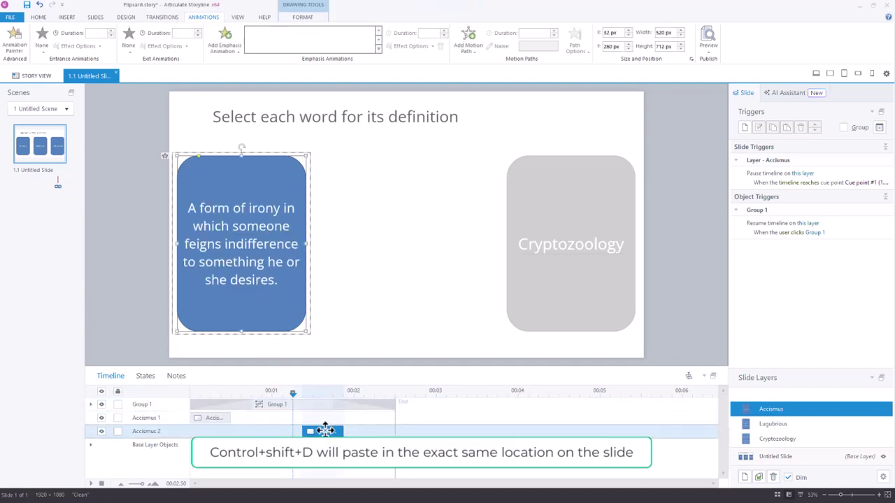
# Start the duplicated Accismus word shape at 2 seconds, when the definition shape ends, and set it to show until the end
pyautogui.click(91, 404)
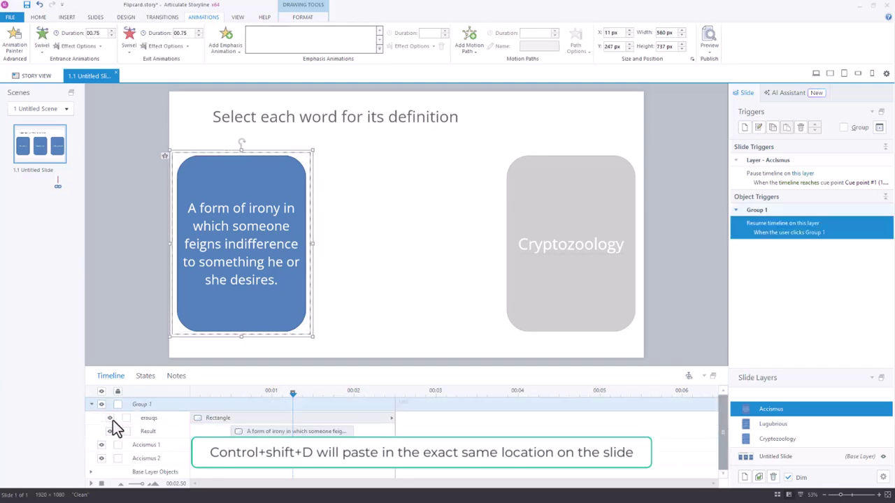
pyautogui.moveTo(326, 459); pyautogui.dragTo(372, 459)
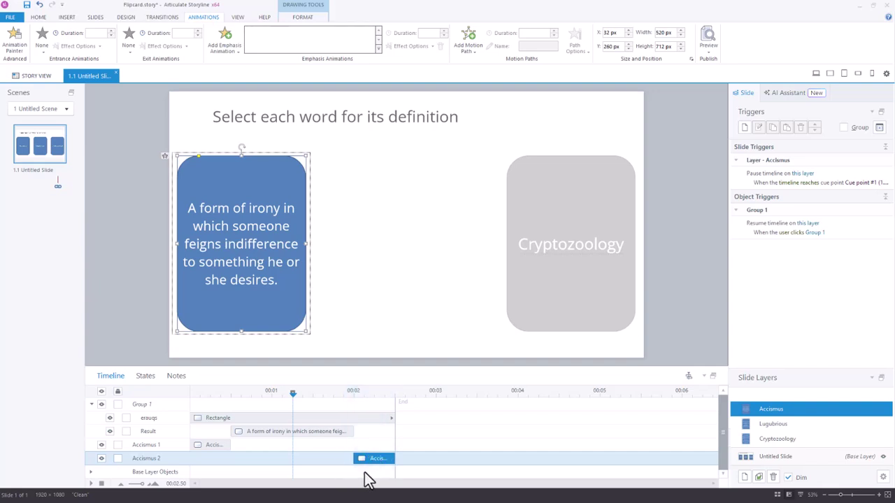
pyautogui.rightClick(383, 458)
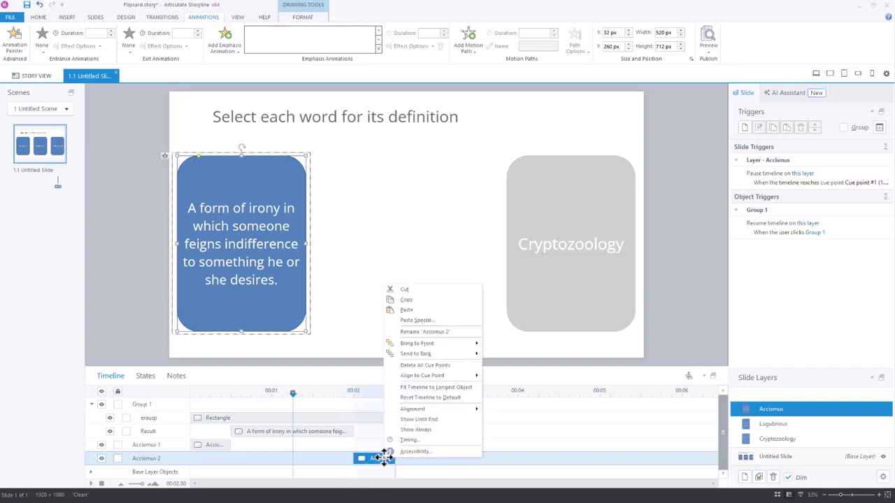
pyautogui.click(425, 420)
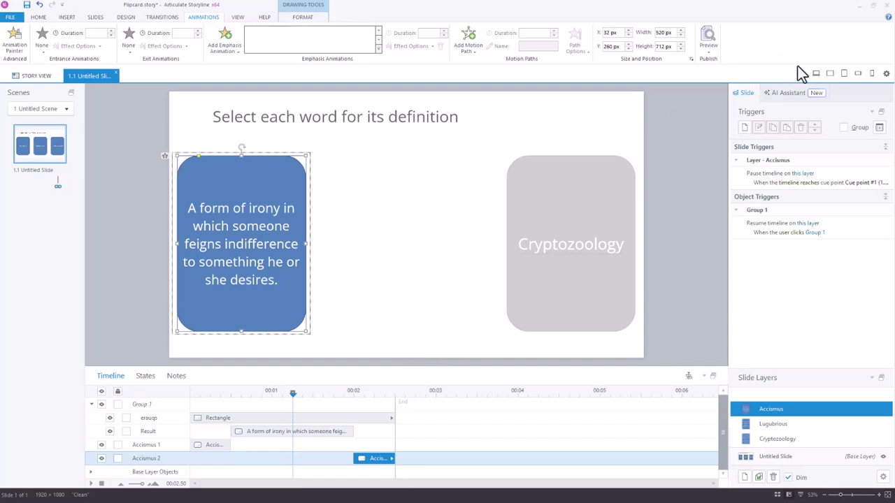
# Preview the slide and test the Accismus card by flipping it to its definition and back to the word
pyautogui.click(816, 74)
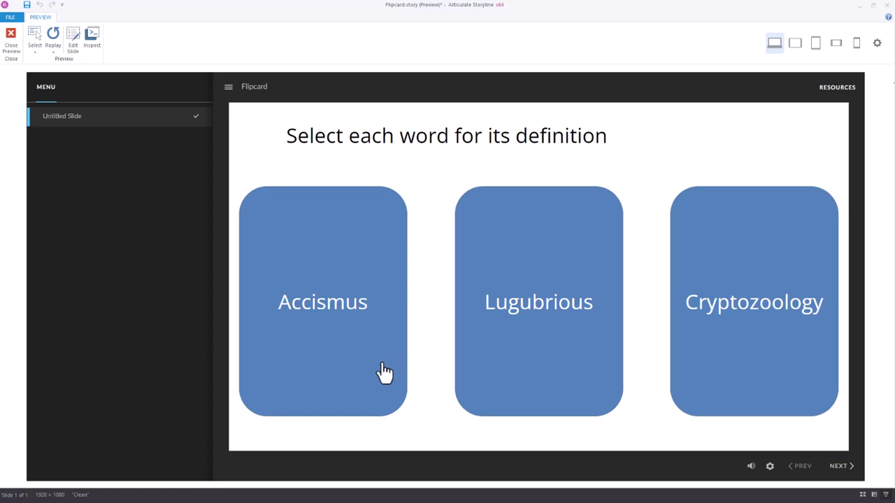
pyautogui.click(383, 372)
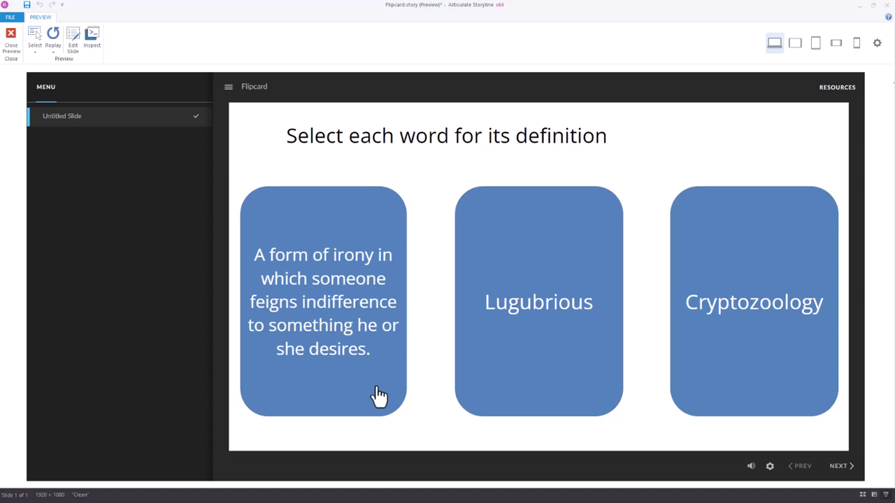
pyautogui.click(378, 396)
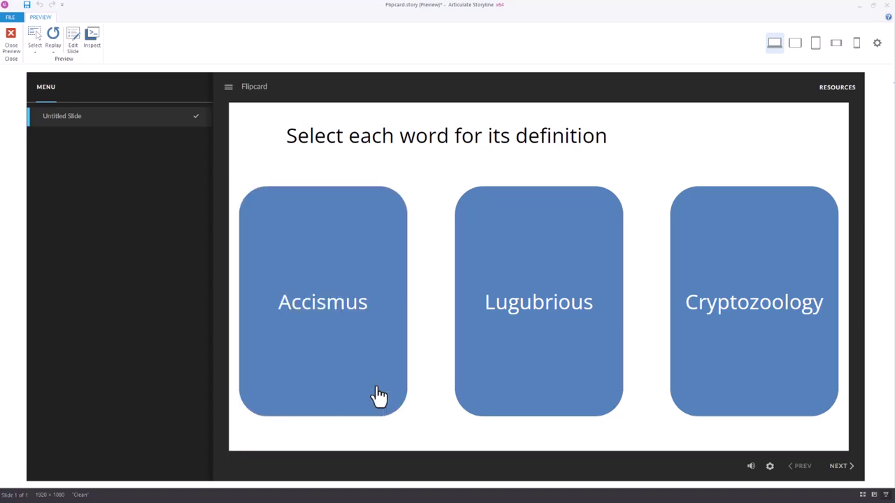